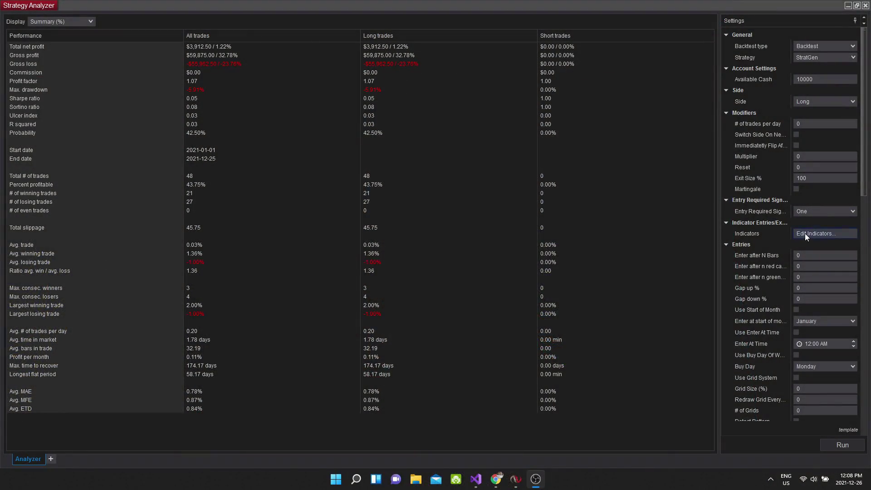
- Review the RSI entry and exit rules in the indicator settings, leaving them unchanged
{"action": "left_click", "coordinate": [804, 233]}
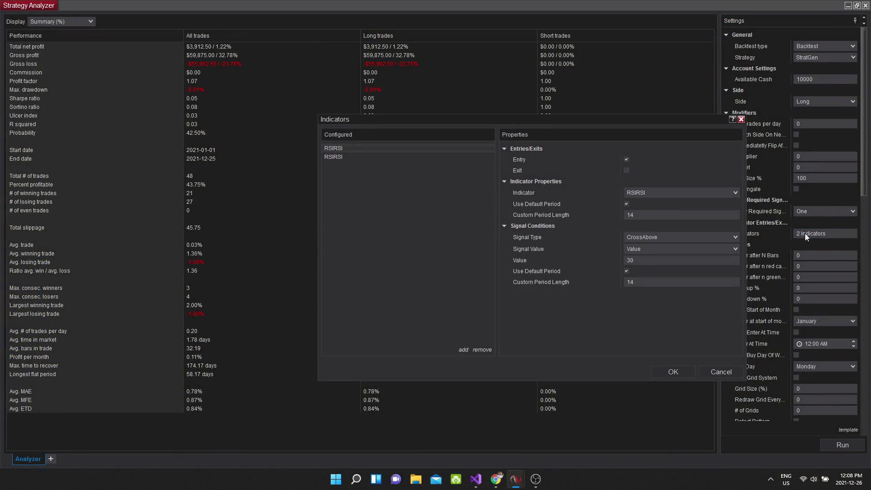
{"action": "left_click", "coordinate": [355, 159]}
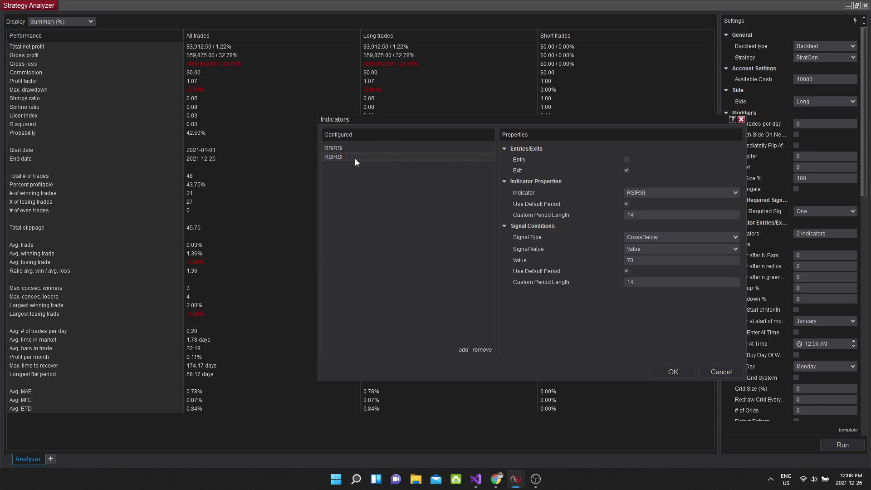
{"action": "left_click", "coordinate": [358, 151]}
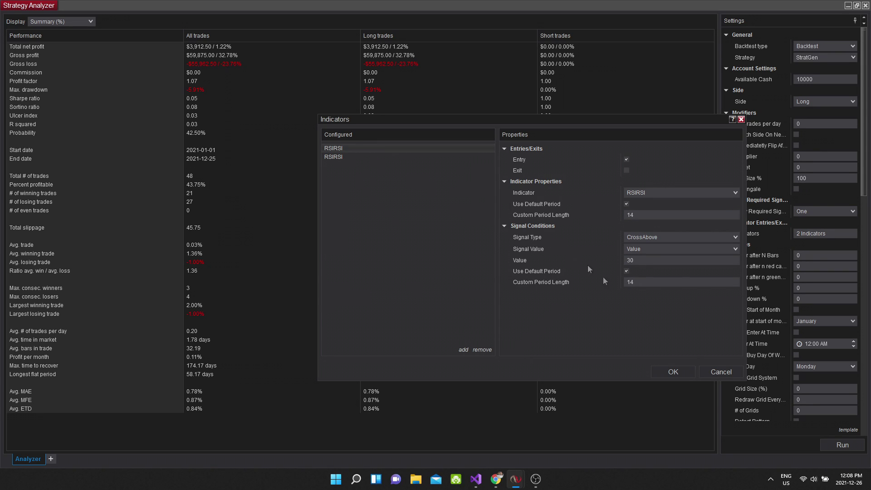
{"action": "left_click", "coordinate": [673, 372]}
- Set the data series interval to 90 and run the backtest
{"action": "scroll", "coordinate": [771, 270], "scroll_direction": "down", "scroll_amount": 15}
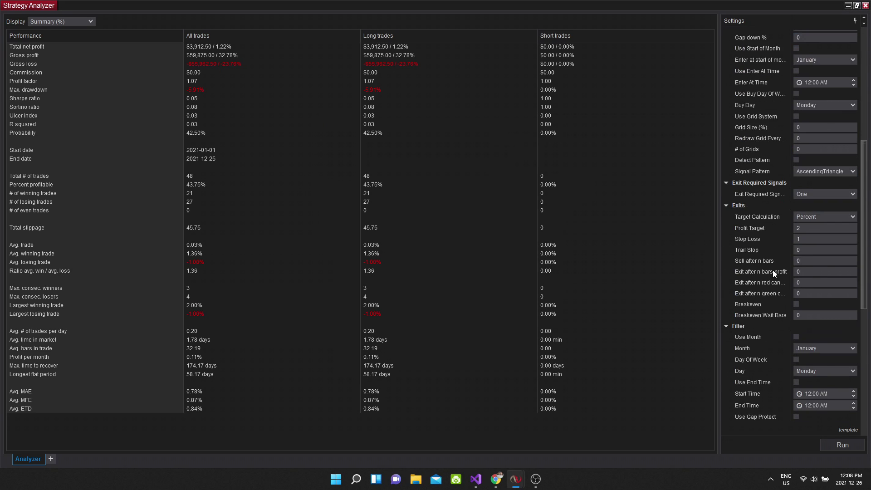
{"action": "left_click", "coordinate": [780, 309]}
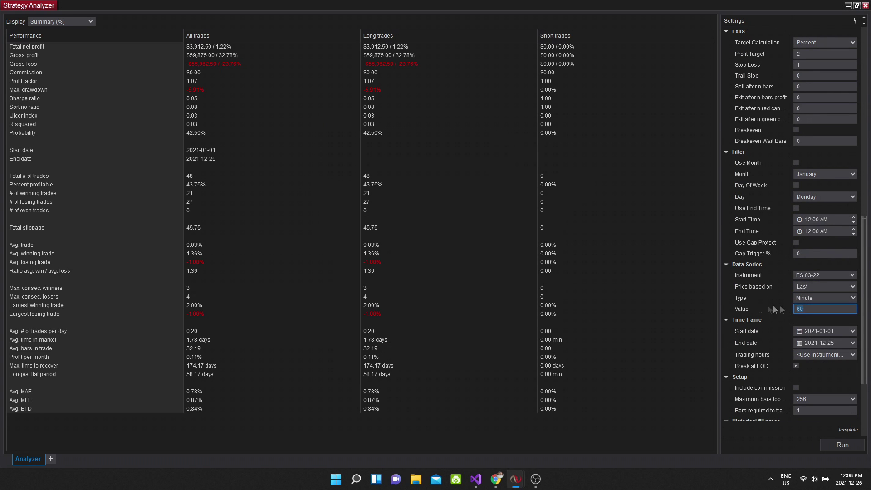
{"action": "type", "text": "90"}
{"action": "left_click", "coordinate": [823, 444]}
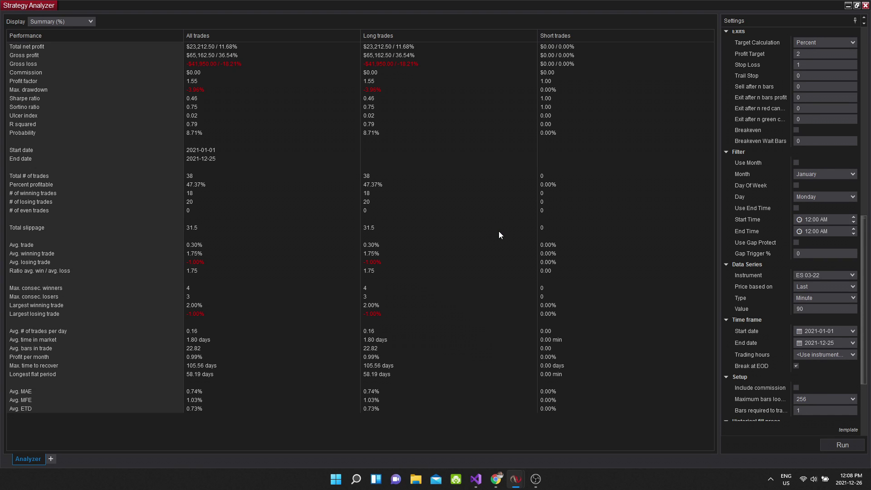
- Show the results as a price chart, widening the bars and stretching the price scale
{"action": "left_click", "coordinate": [91, 21]}
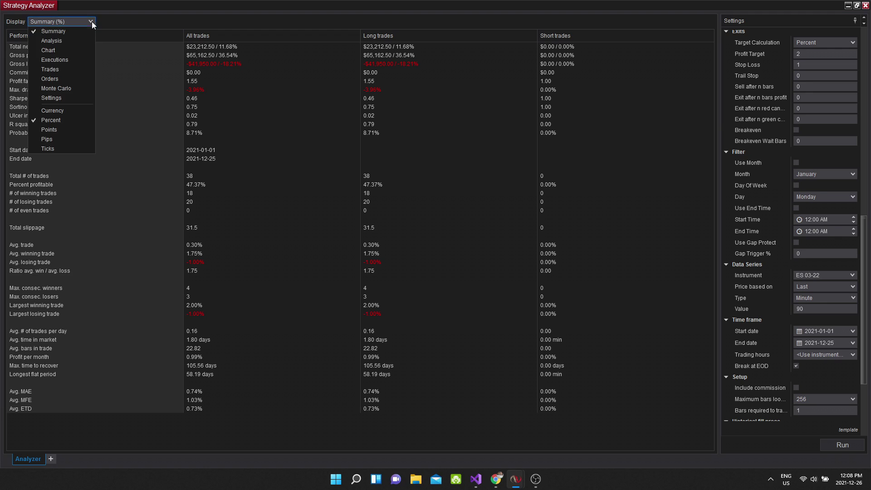
{"action": "left_click", "coordinate": [45, 41]}
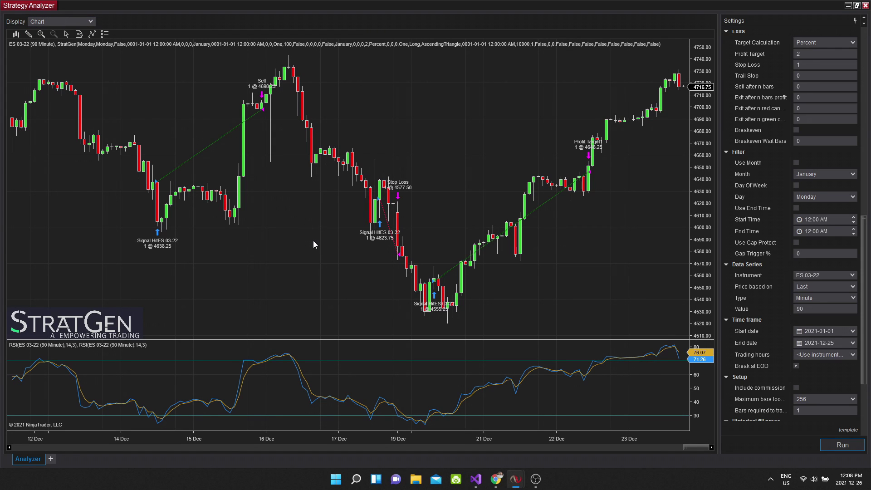
{"action": "left_click_drag", "start_coordinate": [352, 441], "coordinate": [204, 440]}
{"action": "mouse_move", "coordinate": [690, 147]}
{"action": "left_mouse_down"}
{"action": "mouse_move", "coordinate": [699, 132]}
{"action": "mouse_move", "coordinate": [698, 151]}
{"action": "left_mouse_up"}
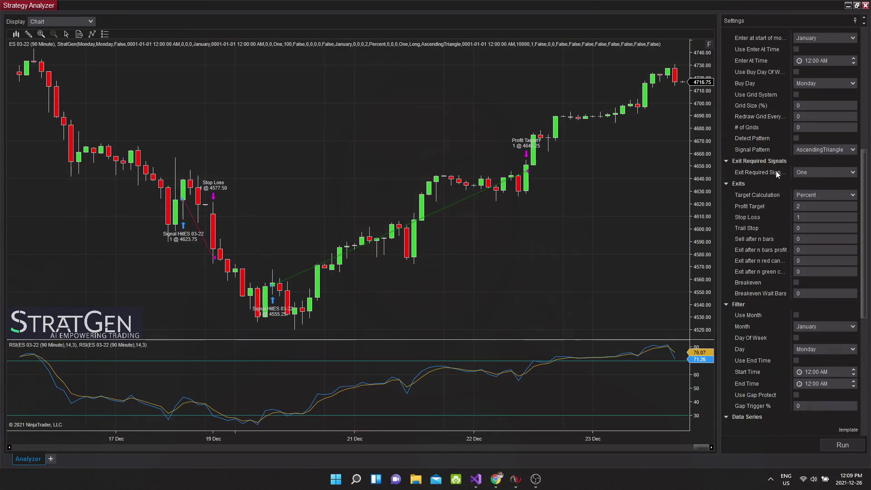
- Change the entry indicator to SMA with a custom period length of 50
{"action": "scroll", "coordinate": [790, 162], "scroll_direction": "up", "scroll_amount": 5}
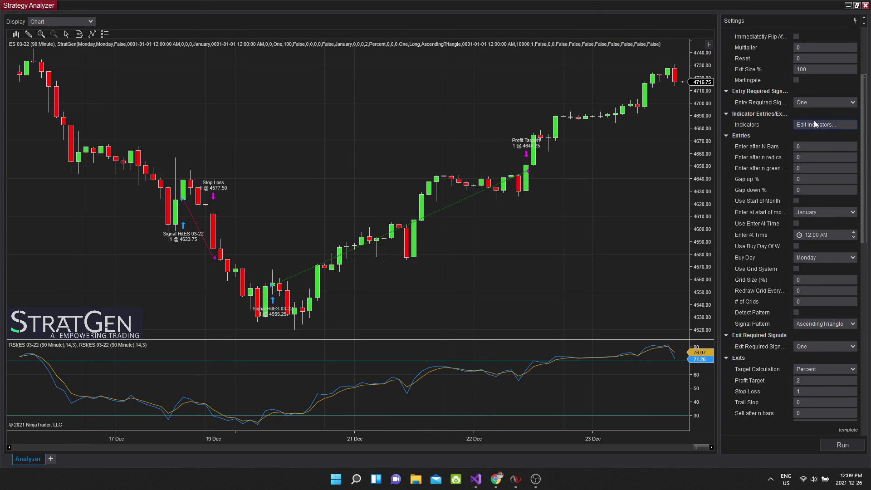
{"action": "left_click", "coordinate": [814, 125]}
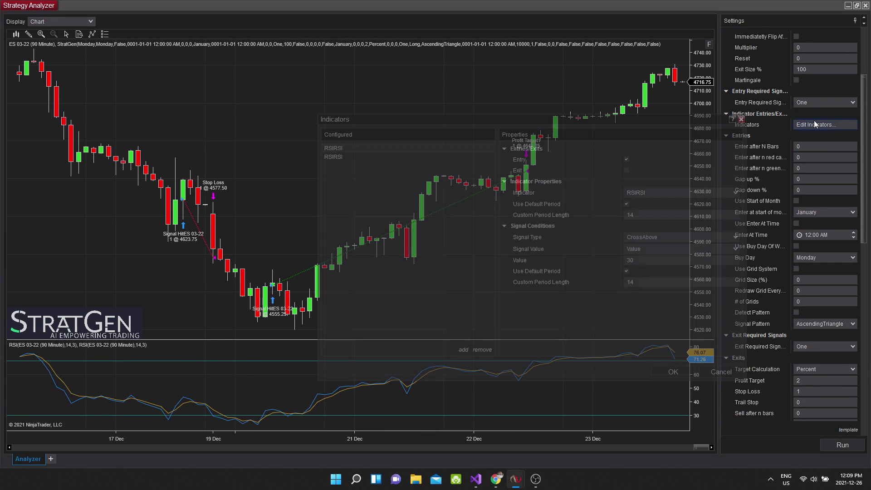
{"action": "left_click", "coordinate": [646, 192]}
{"action": "left_click", "coordinate": [653, 250]}
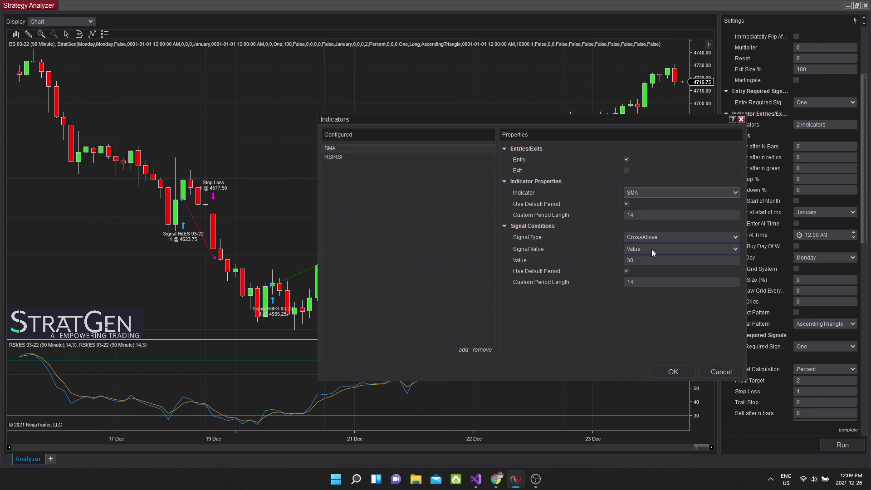
{"action": "left_click", "coordinate": [640, 215]}
{"action": "type", "text": "50"}
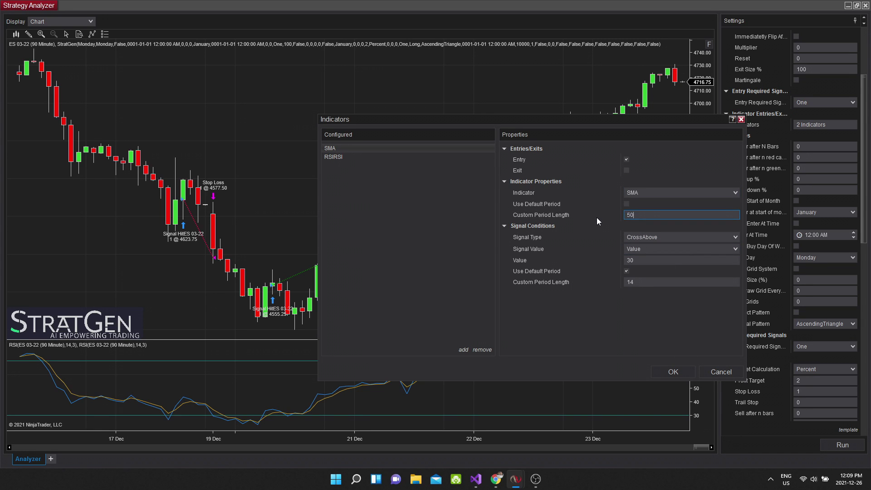
- Keep CrossAbove, compare against SMA with value 200, and select the RSIRSI entry
{"action": "left_click", "coordinate": [649, 237]}
{"action": "left_click", "coordinate": [650, 247]}
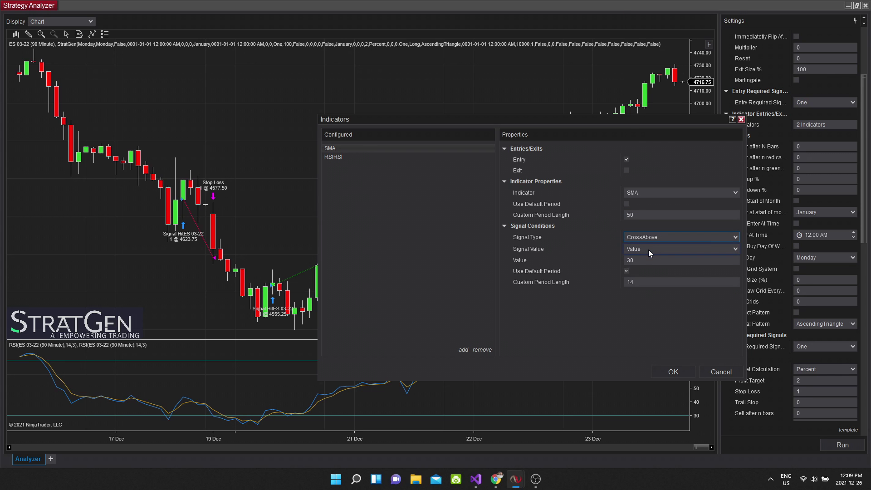
{"action": "left_click", "coordinate": [648, 249]}
{"action": "scroll", "coordinate": [678, 175], "scroll_direction": "down", "scroll_amount": 10}
{"action": "scroll", "coordinate": [675, 172], "scroll_direction": "down", "scroll_amount": 15}
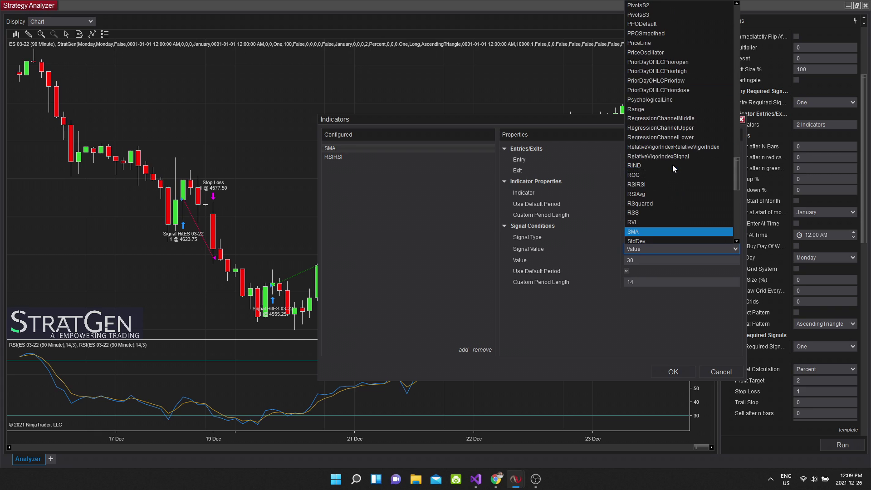
{"action": "left_click", "coordinate": [651, 205]}
{"action": "left_click", "coordinate": [635, 260]}
{"action": "type", "text": "200"}
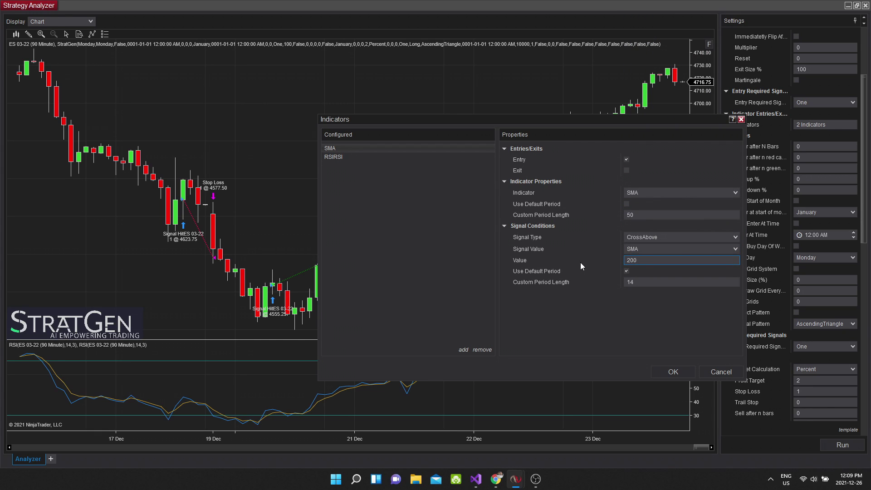
{"action": "left_click", "coordinate": [422, 158]}
- Delete RSIRSI and give the compared SMA value 0 and custom period 200
{"action": "left_click", "coordinate": [482, 349]}
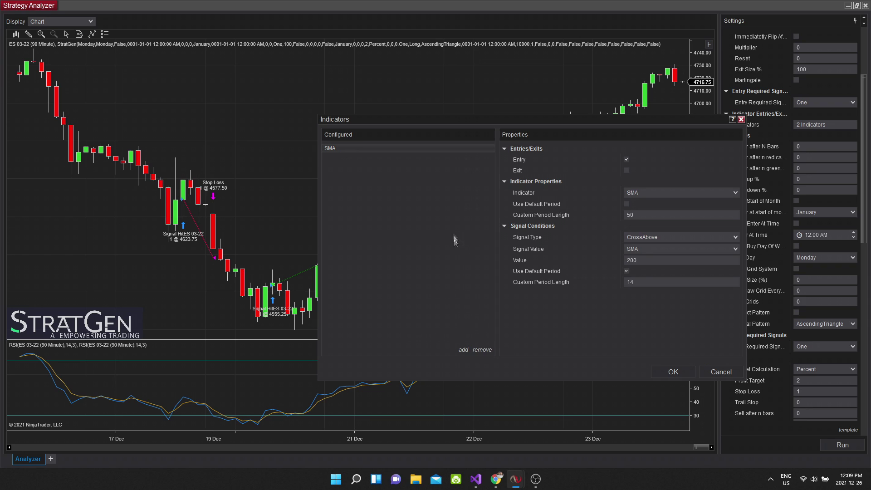
{"action": "left_click", "coordinate": [626, 271]}
{"action": "double_click", "coordinate": [643, 263]}
{"action": "type", "text": "0"}
{"action": "left_click", "coordinate": [579, 282]}
{"action": "type", "text": "200"}
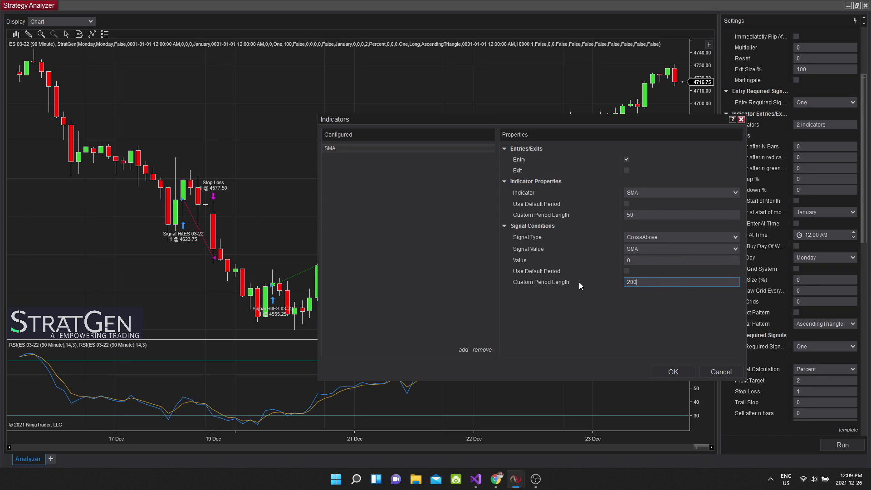
- Add a second SMA as a CrossBelow exit, confirm, and rerun the backtest
{"action": "left_click", "coordinate": [462, 350]}
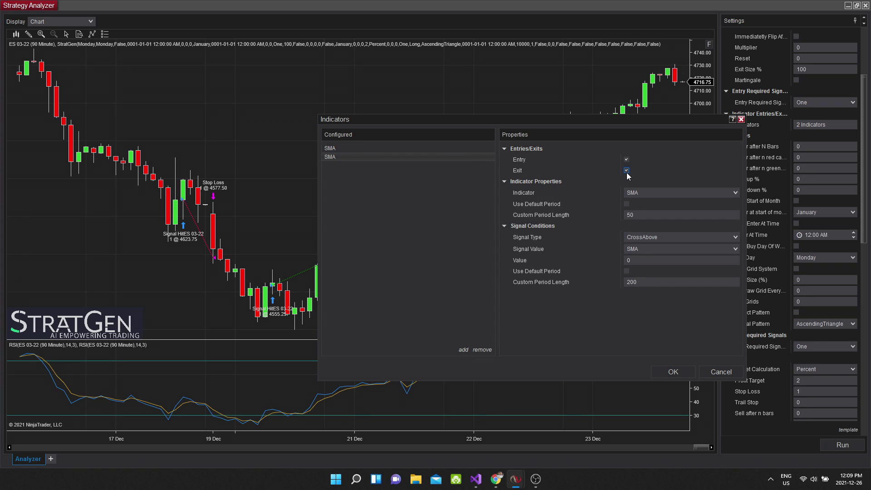
{"action": "left_click", "coordinate": [626, 159]}
{"action": "left_click", "coordinate": [645, 236]}
{"action": "left_click", "coordinate": [652, 257]}
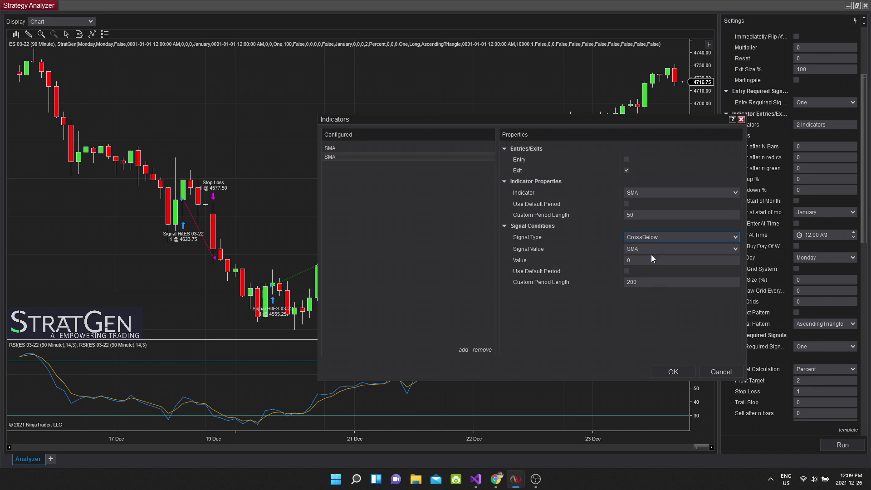
{"action": "left_click", "coordinate": [672, 372]}
{"action": "left_click", "coordinate": [841, 445]}
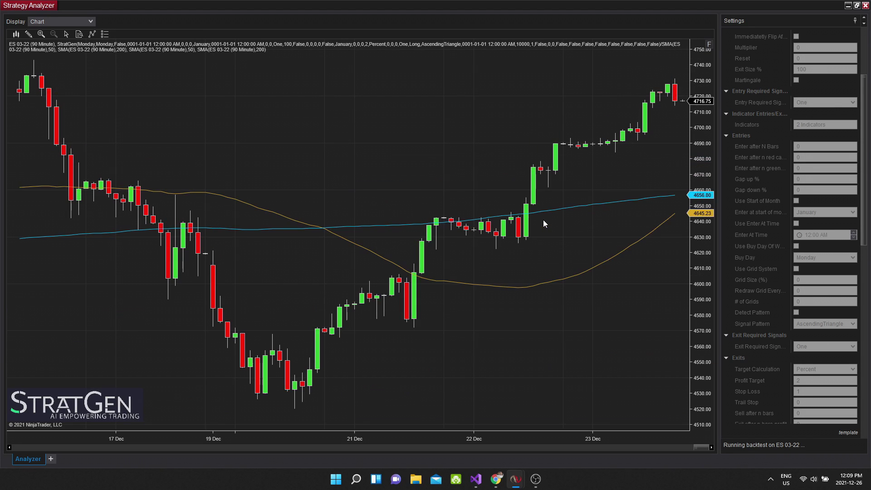
- Scroll the chart to browse December and October trades and stretch the price scale
{"action": "left_click_drag", "start_coordinate": [443, 447], "coordinate": [573, 442]}
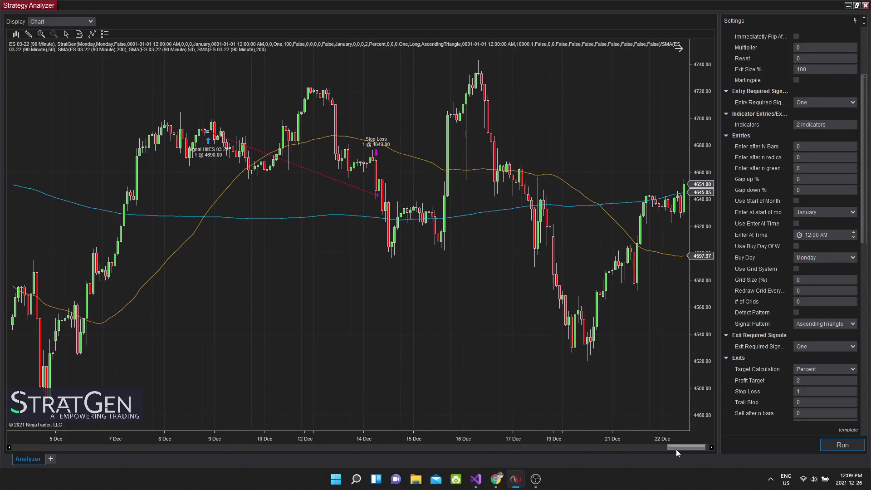
{"action": "left_click_drag", "start_coordinate": [685, 447], "coordinate": [573, 441]}
{"action": "scroll", "coordinate": [572, 442], "scroll_direction": "up", "scroll_amount": 3}
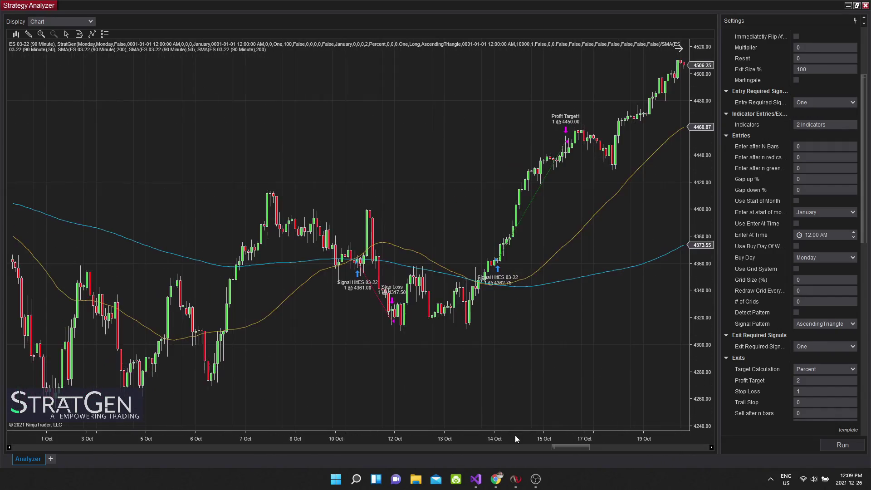
{"action": "left_click_drag", "start_coordinate": [704, 357], "coordinate": [702, 275]}
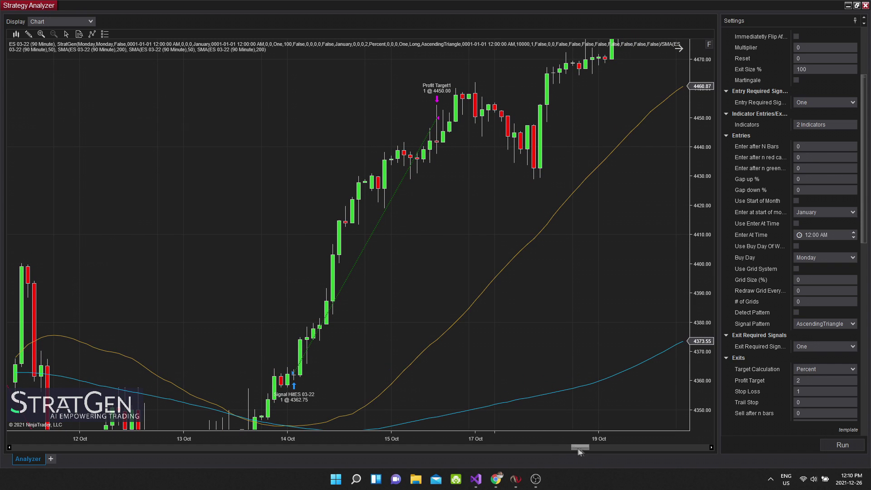